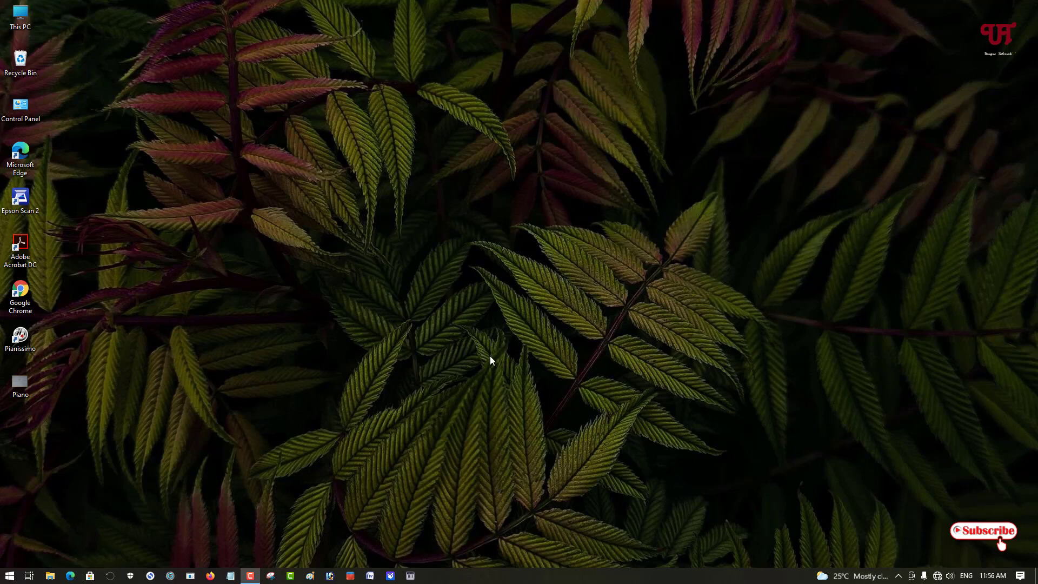
- Launch Freepiano and play several low and mid-keyboard notes on the on-screen piano
left_click(411, 575)
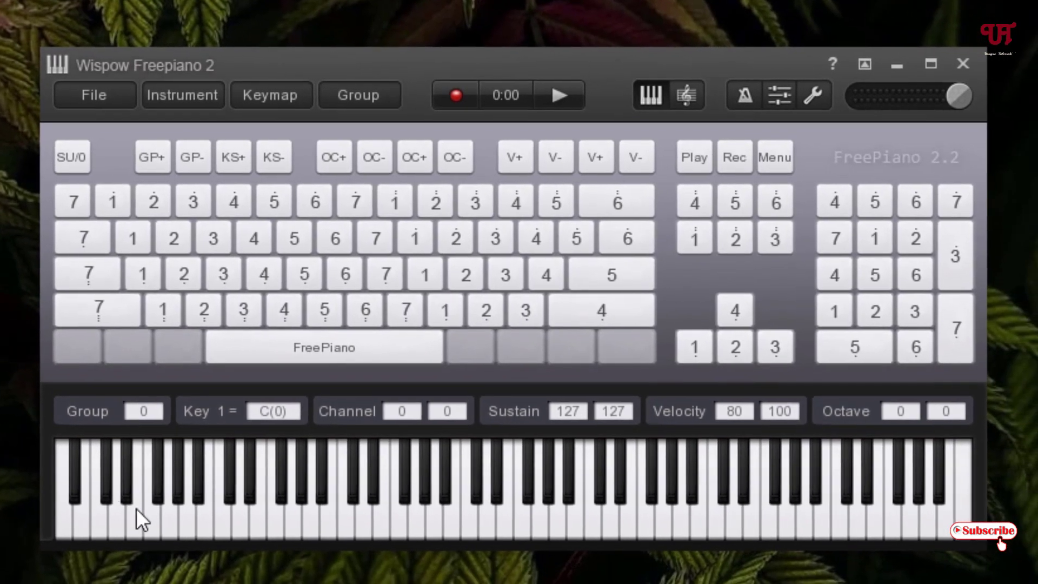
left_click(102, 505)
left_click(136, 516)
left_click(238, 513)
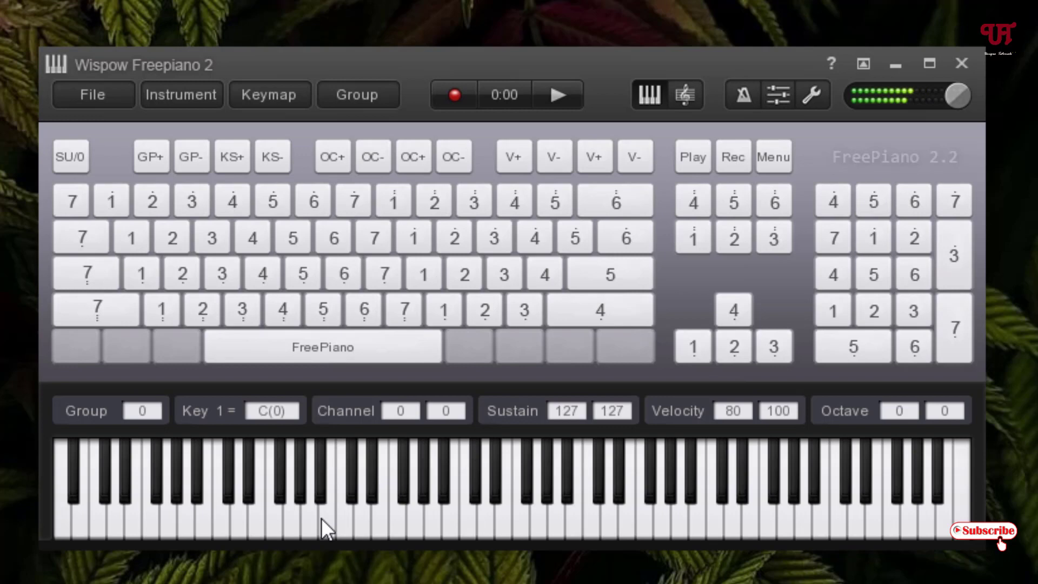
left_click(273, 523)
left_click(282, 476)
left_click(283, 476)
- Sound notes from the on-screen key grid, then play the low black keys in turn
left_click(196, 237)
left_click(294, 260)
left_click(73, 481)
left_click(124, 469)
left_click(158, 467)
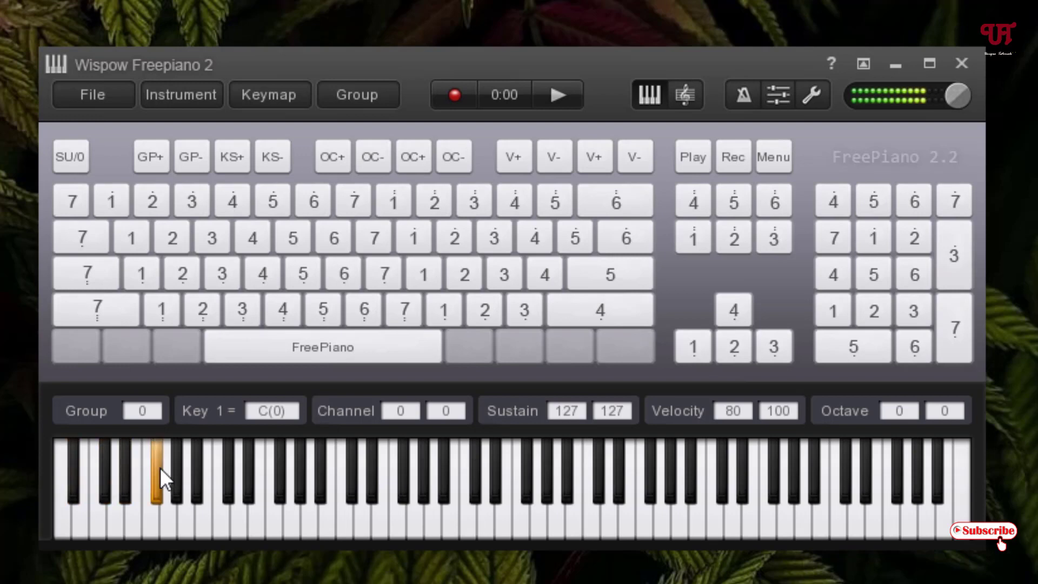
left_click(199, 466)
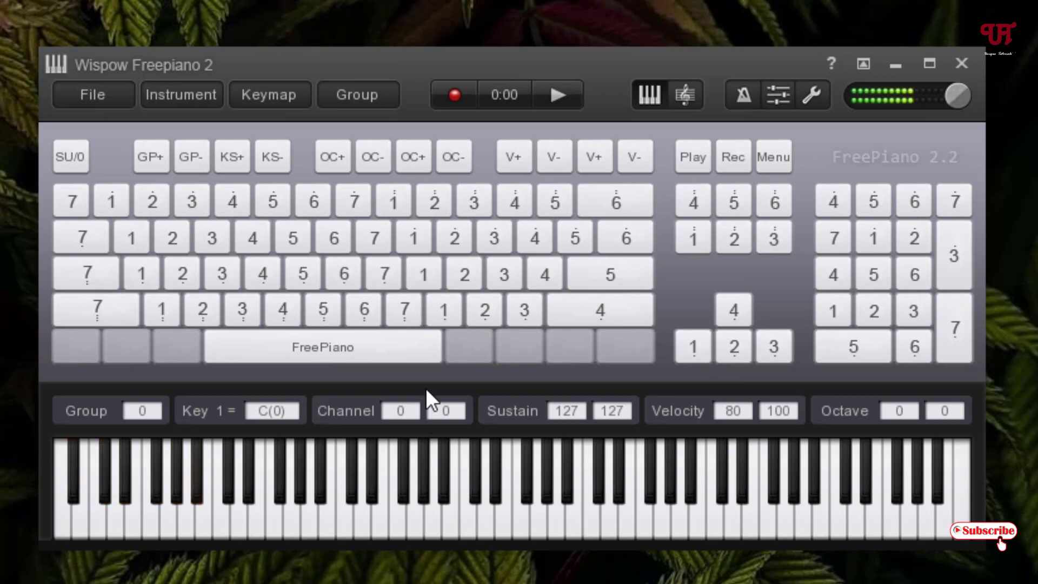
- Play notes from the computer keyboard with W, R, T, Y and I
key("w")
key("r")
key("t")
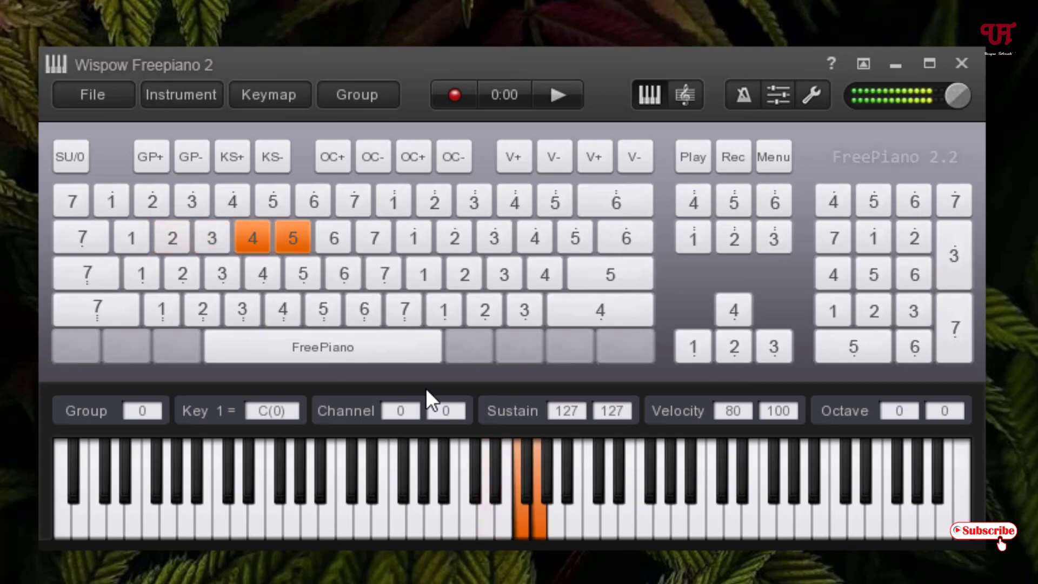
key("y")
key("i")
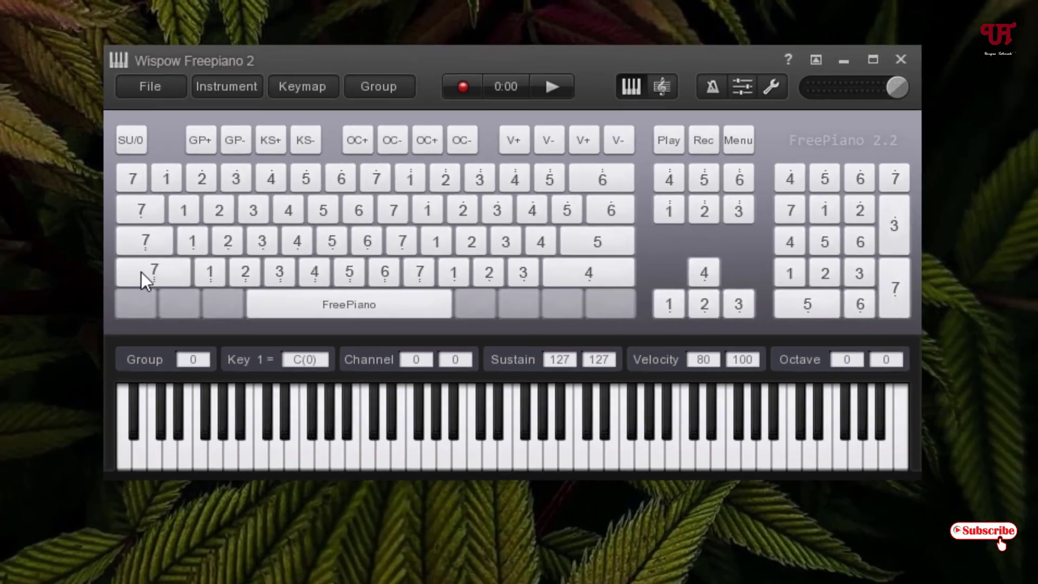
left_click(83, 310)
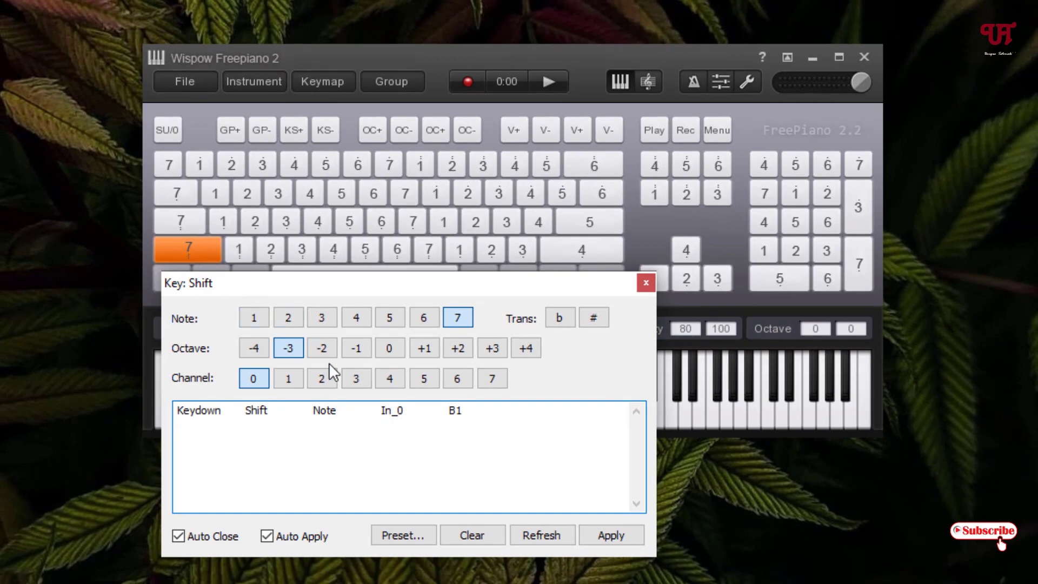
- Map the Shift key to A#0 with note 6, octave -4 and sharp
left_click(422, 320)
left_click(424, 380)
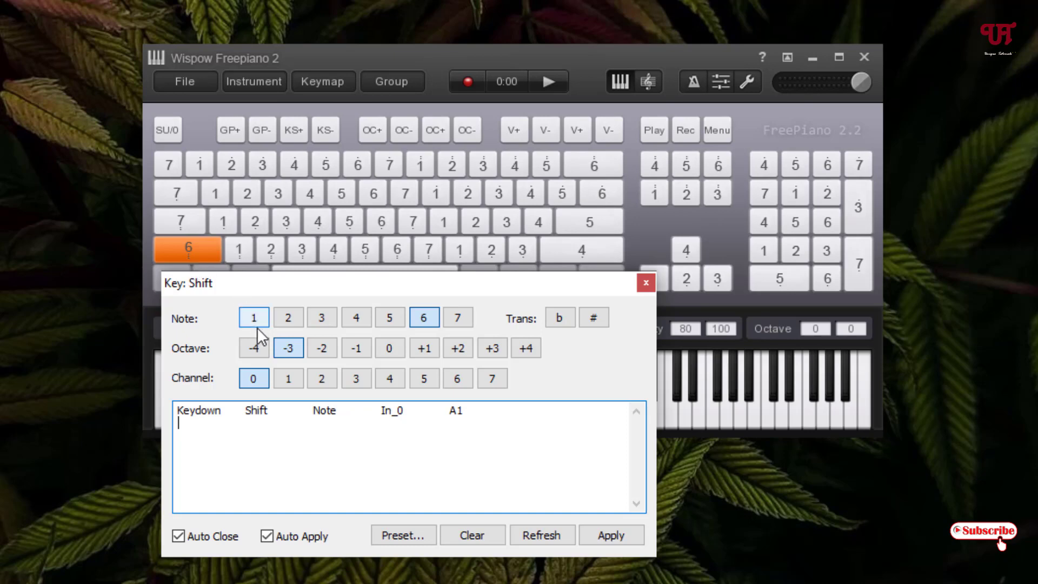
left_click(255, 348)
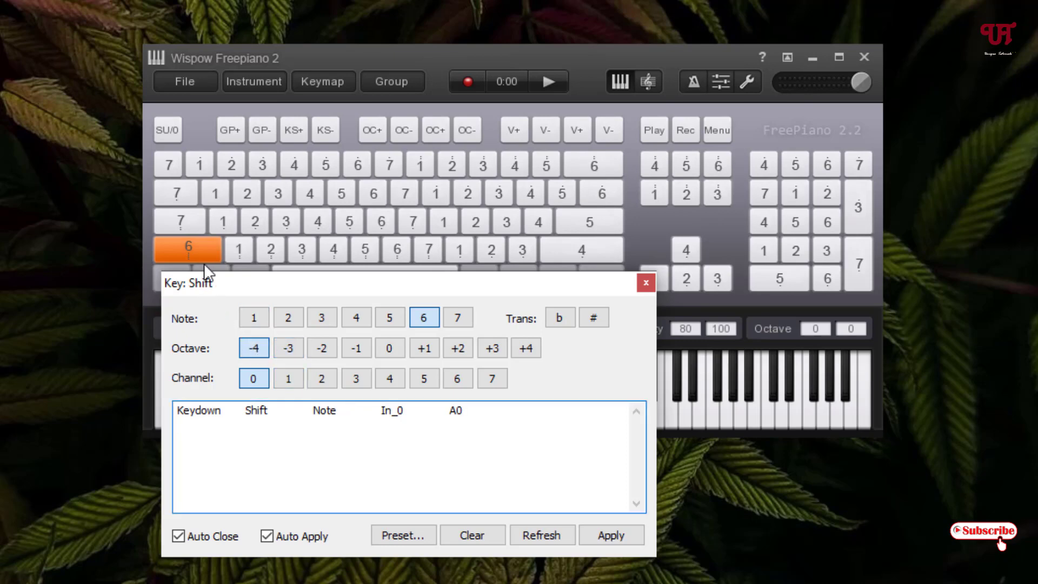
left_click(523, 349)
left_click(389, 349)
left_click(255, 350)
left_click(596, 321)
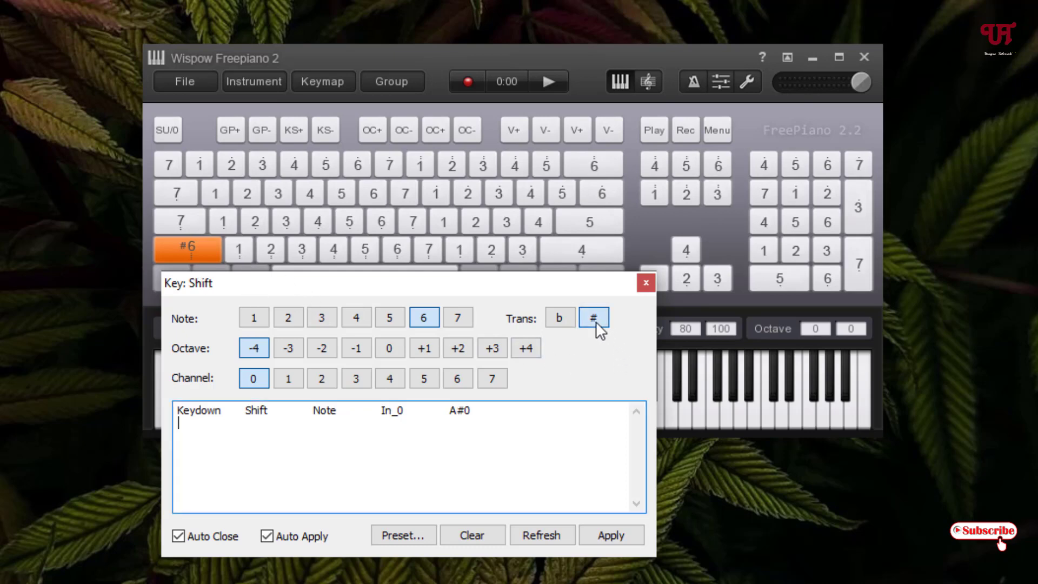
left_click(647, 282)
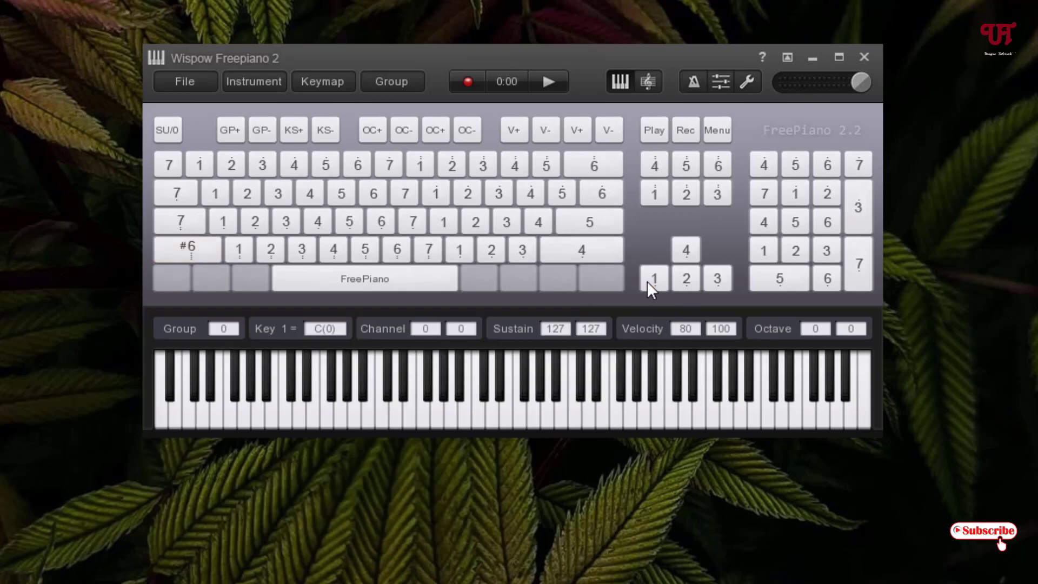
- Play the Shift key's new #6 note to test it
left_click(202, 249)
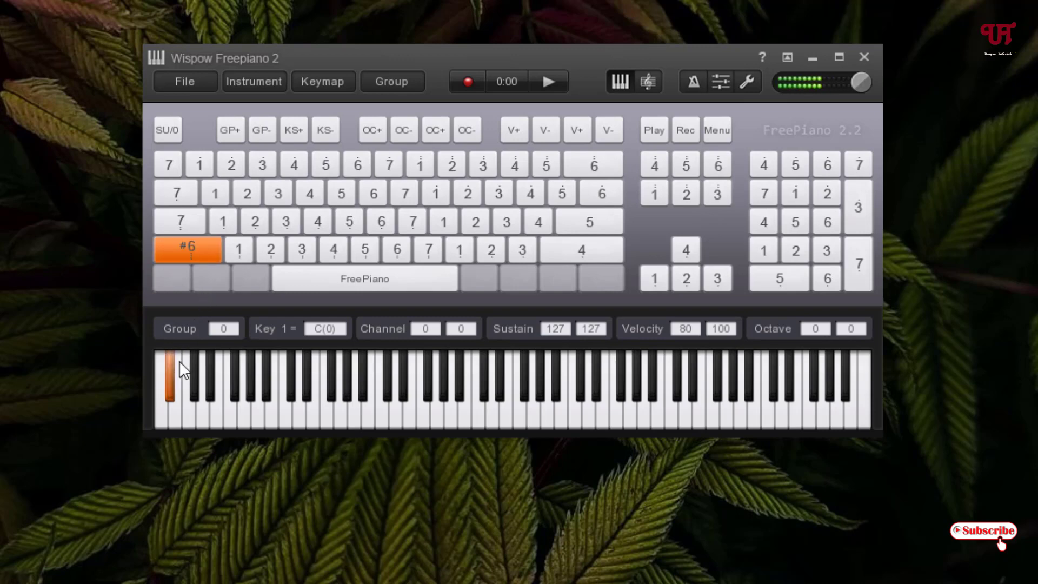
mouse_move(170, 376)
left_mouse_down()
mouse_move(175, 384)
mouse_move(170, 374)
left_mouse_up()
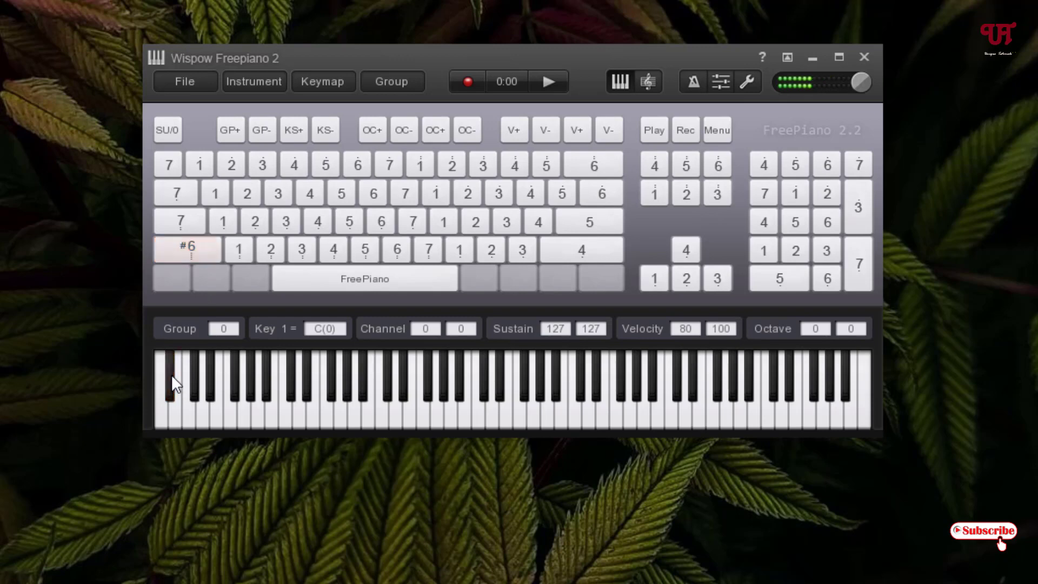
left_click(171, 375)
right_click(236, 254)
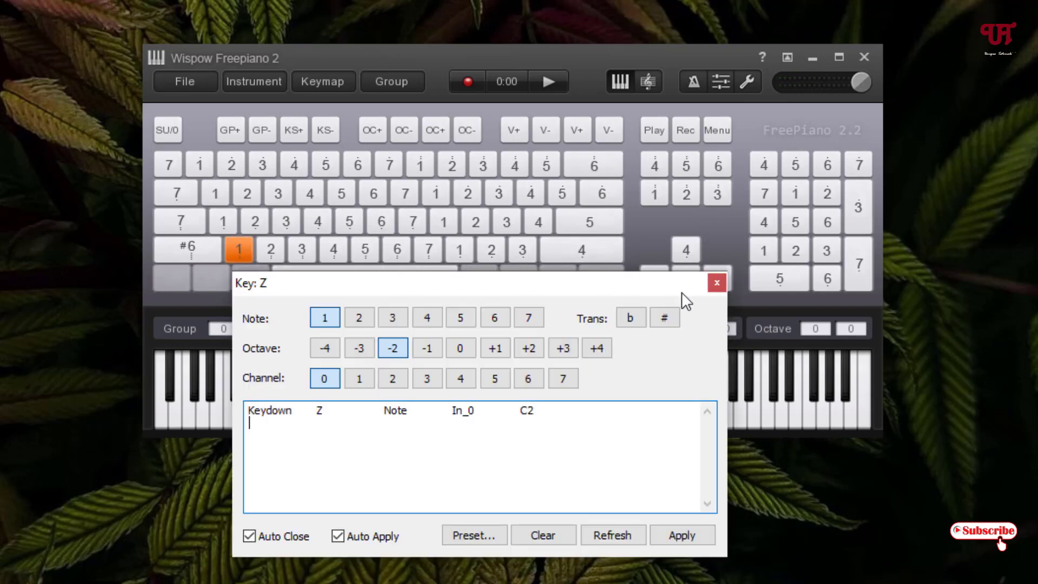
- Make the Z key sharp at octave -3 (C#1), then test the #1 and #6 notes
left_click(665, 318)
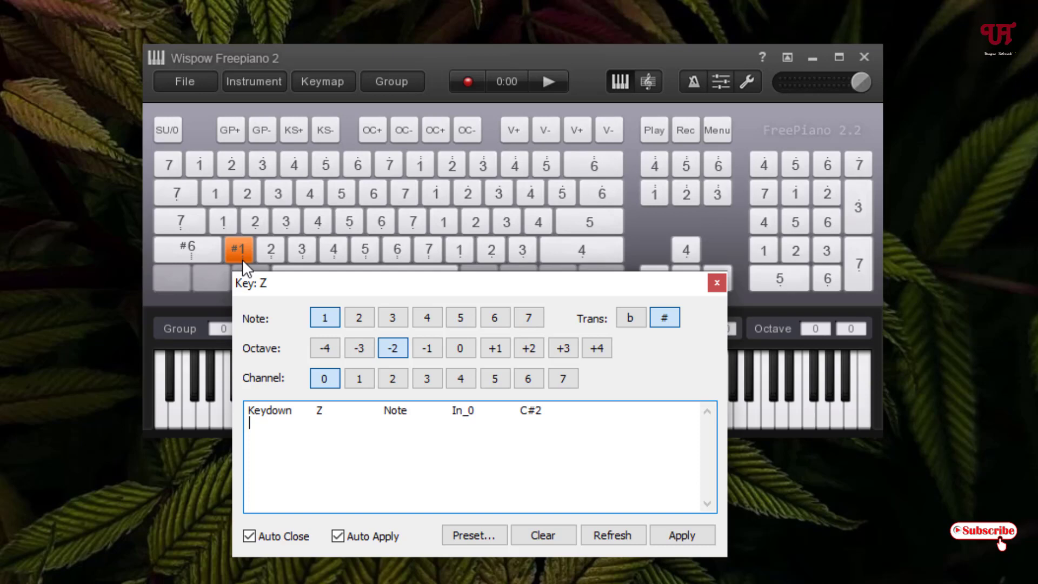
left_click(363, 349)
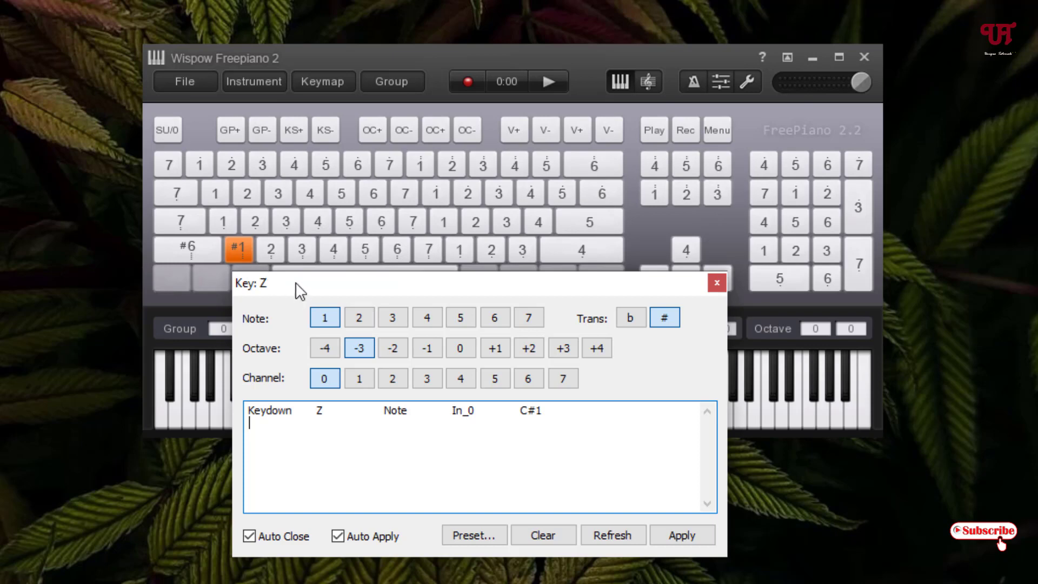
left_click(717, 282)
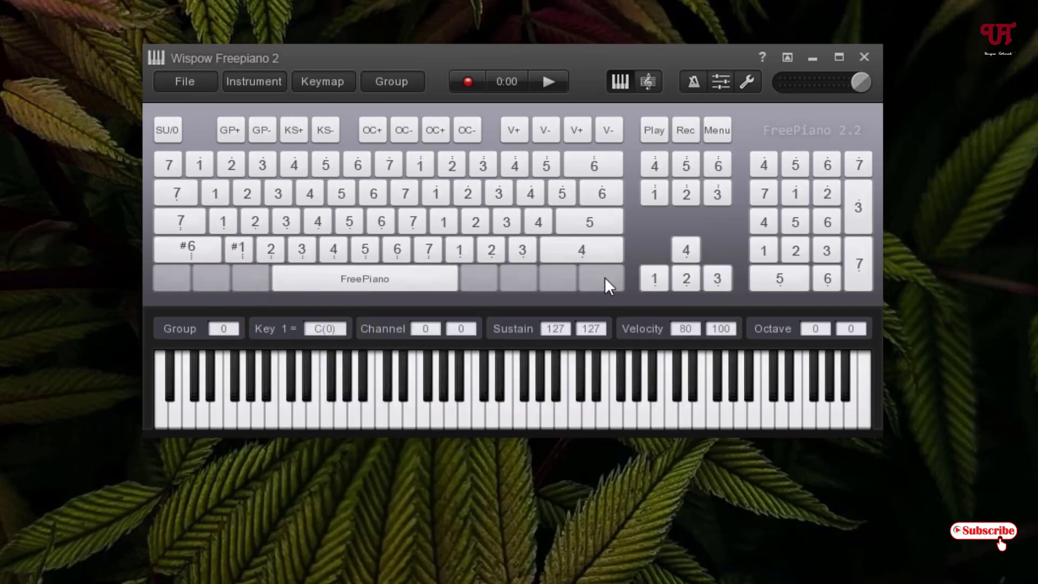
left_click(232, 251)
left_click(206, 249)
left_click(232, 251)
- Make the X key sharp at octave -3 (D#1), then test the #6 and #2 notes
left_click(267, 252)
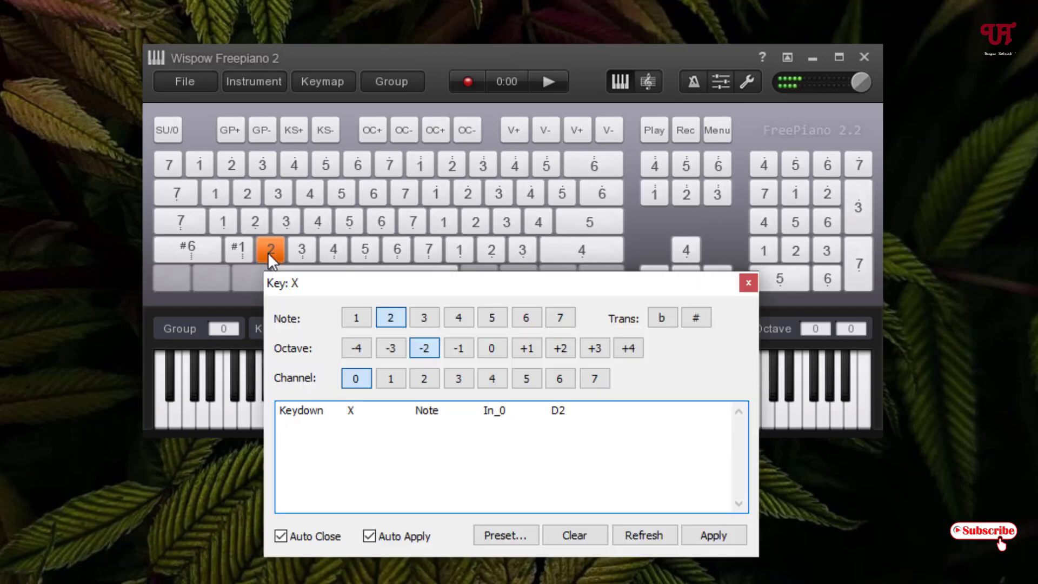
left_click(694, 319)
left_click(398, 349)
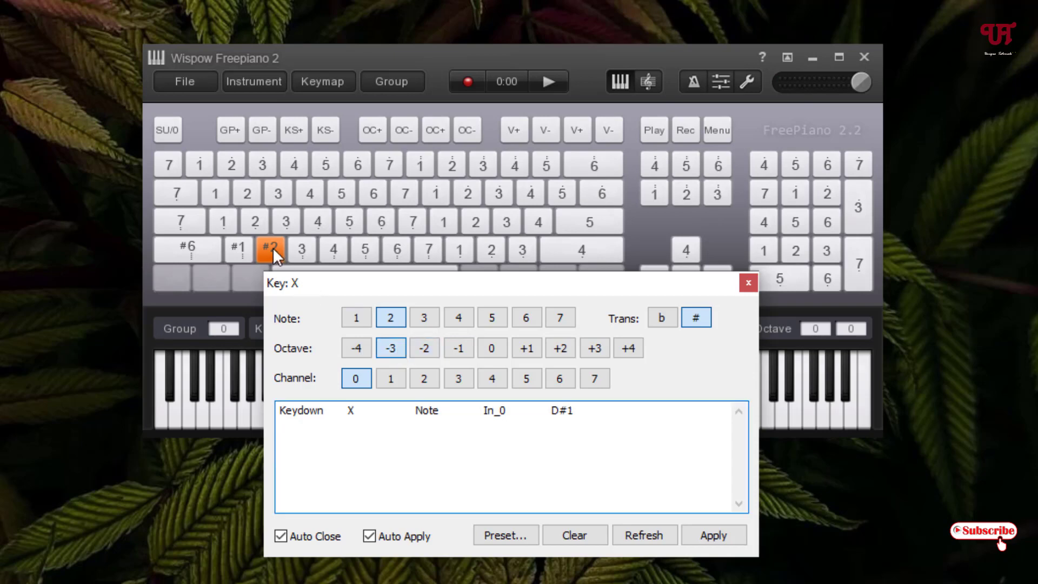
left_click(205, 252)
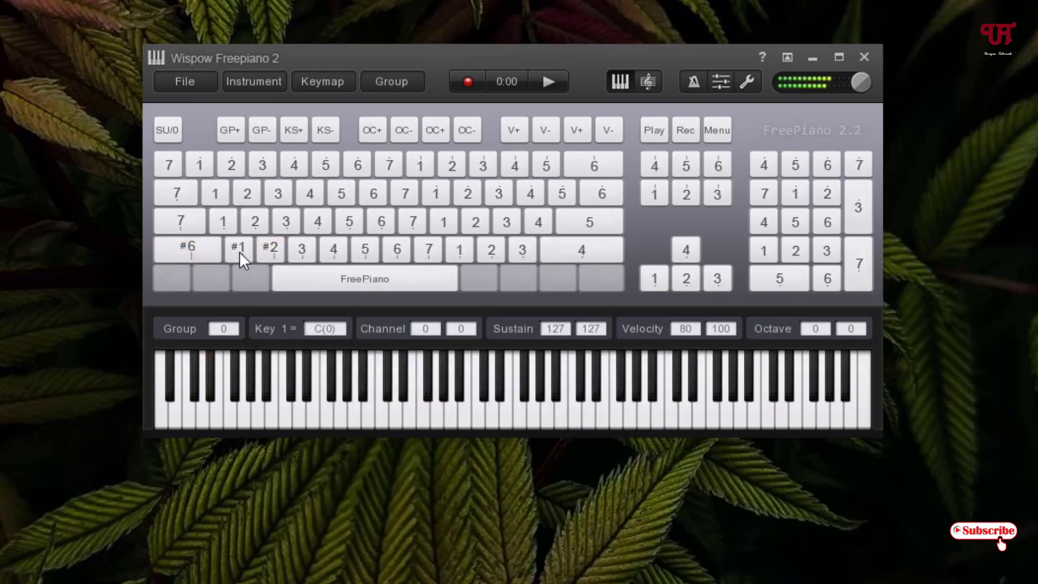
left_click(268, 248)
- Set the C key to F#1 with note 4, octave -3 and sharp
left_click(303, 252)
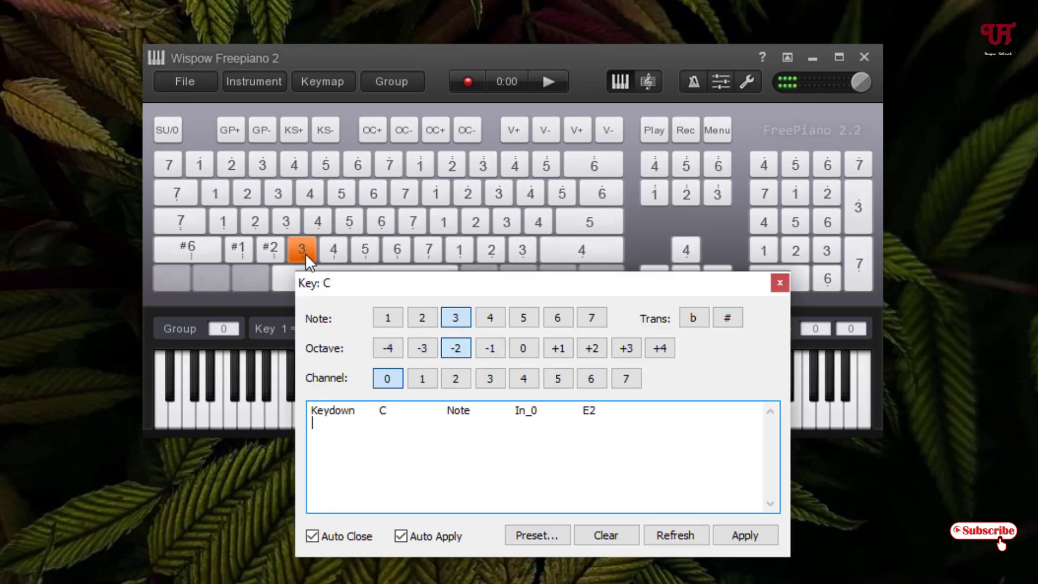
left_click(489, 318)
left_click(426, 352)
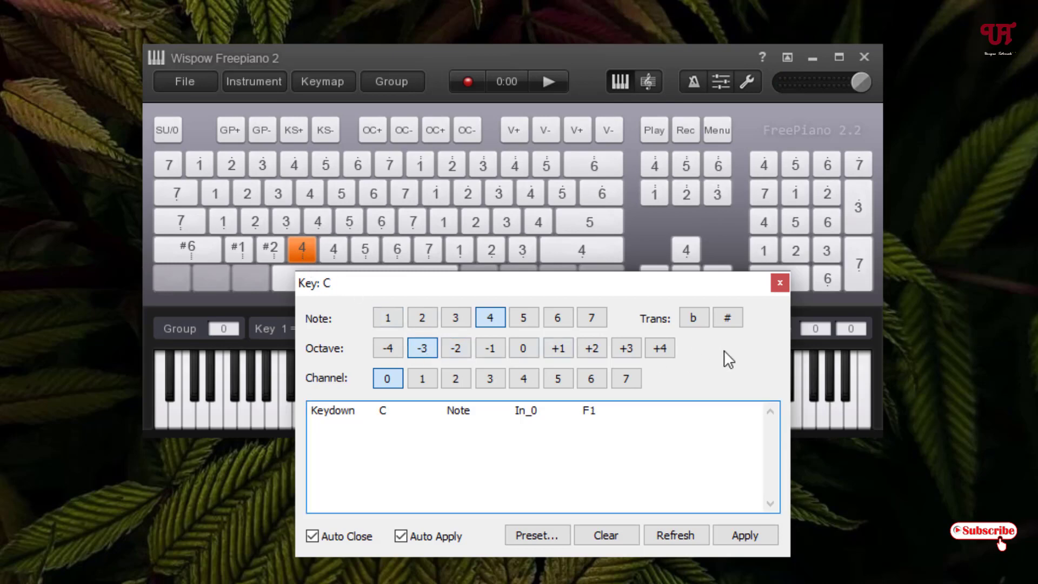
left_click(727, 318)
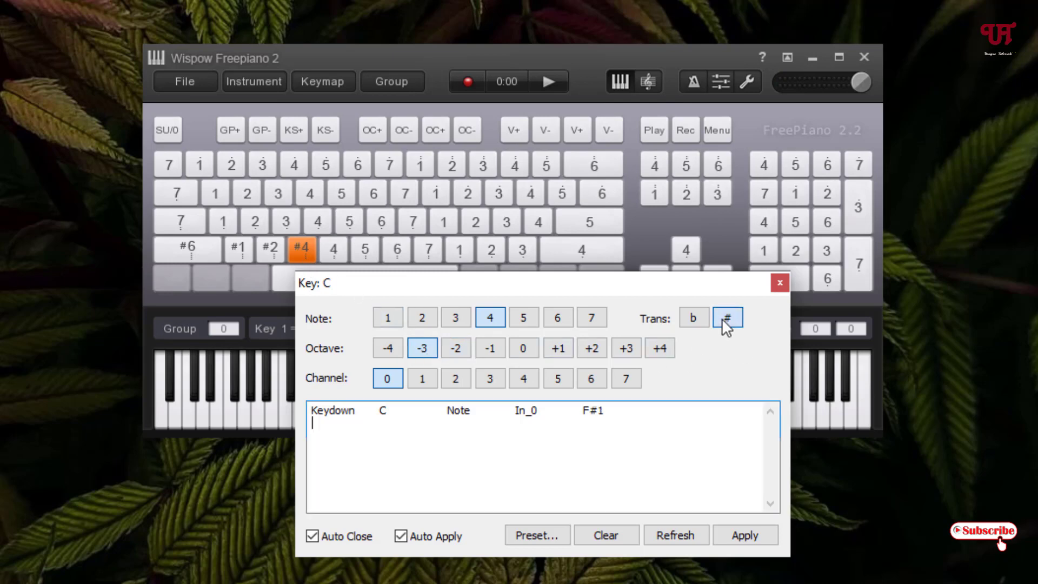
- Test the #6, #2 and #4 notes, then play Shift, Z, X and C from the keyboard
left_click(178, 251)
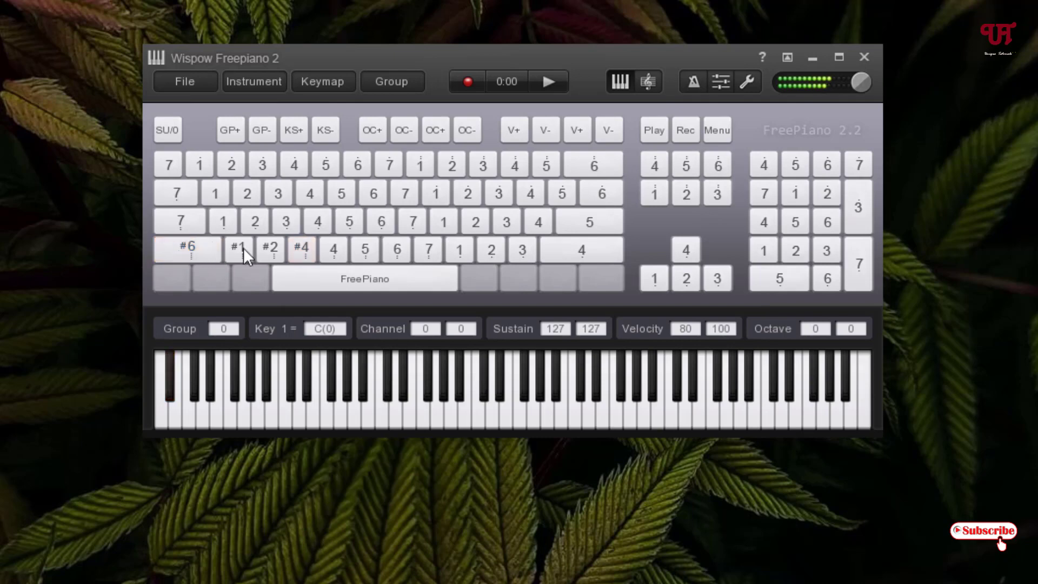
left_click(275, 251)
left_click(303, 252)
key("shift")
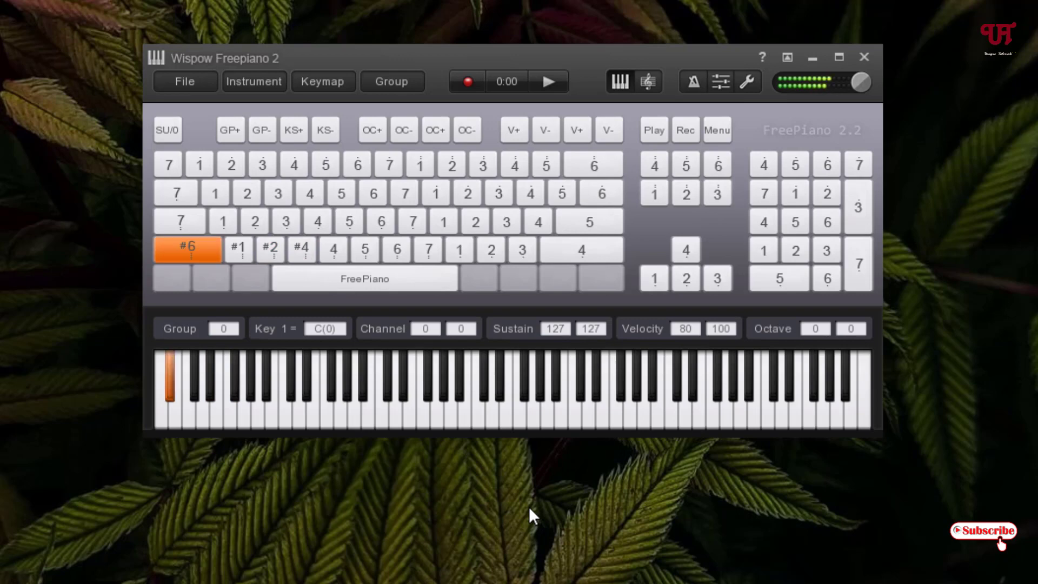
key("z")
key("x")
key("c")
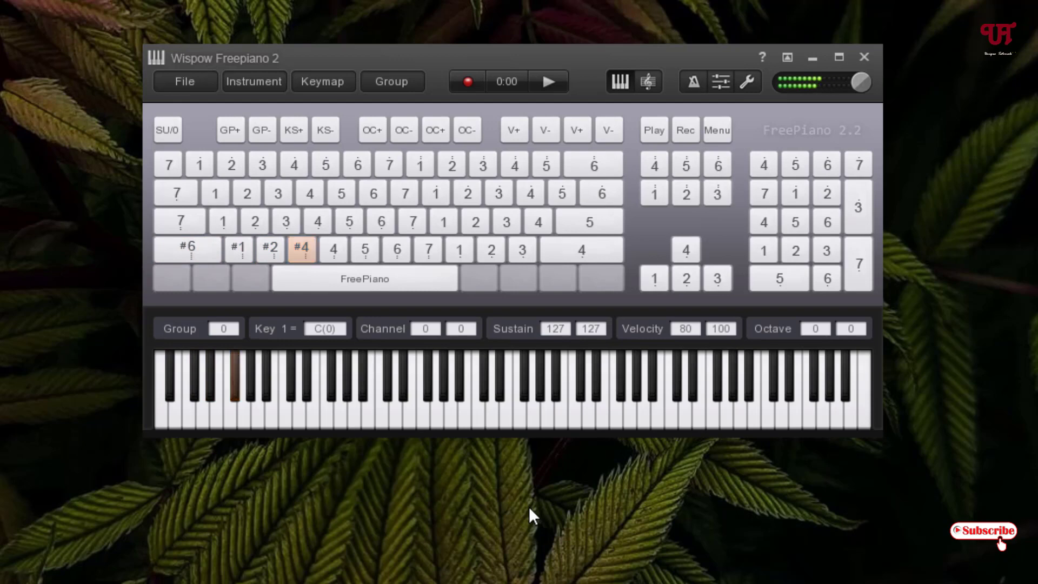
left_click(332, 252)
- Map the V key to G#1 (note 5, sharp, octave -3) and compare it with #4
left_click(559, 314)
left_click(759, 314)
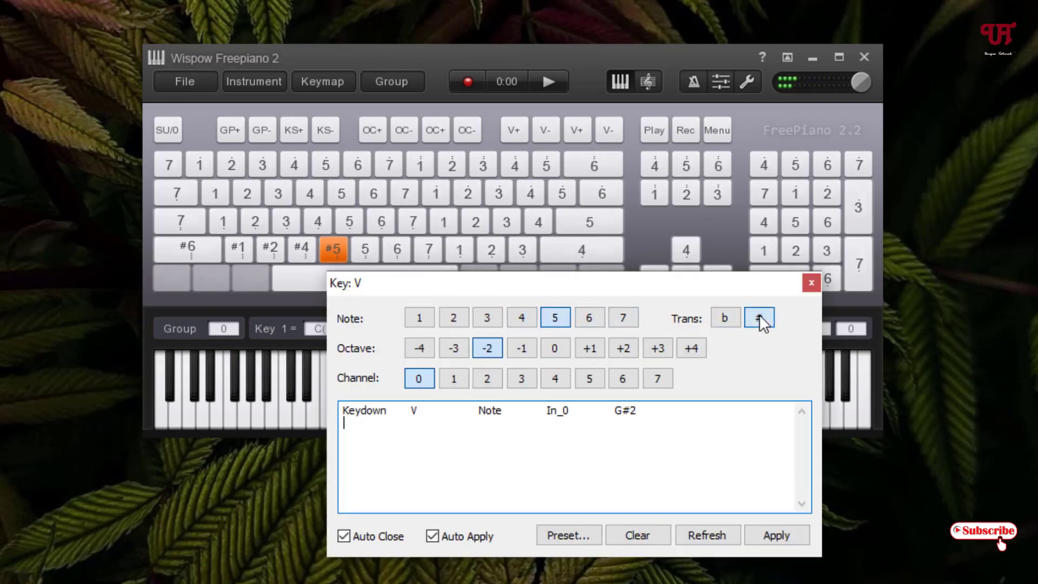
left_click(454, 347)
left_click(323, 251)
left_click(303, 251)
left_click(325, 250)
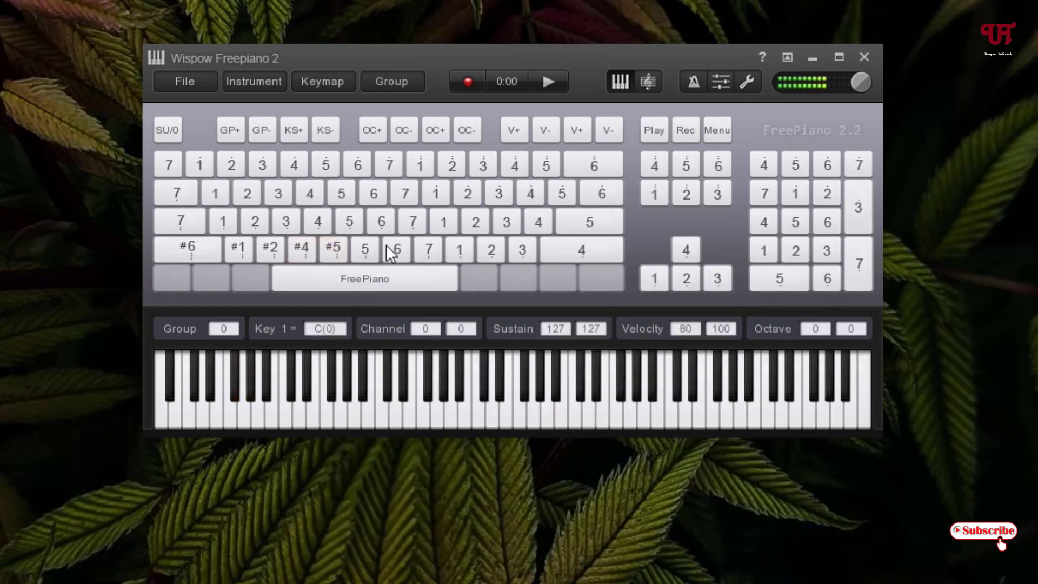
- Map the B key to A#1 (note 6, octave -3, sharp) and play the #6, #2, #4, #5, #6 row
right_click(370, 249)
left_click(626, 319)
left_click(494, 343)
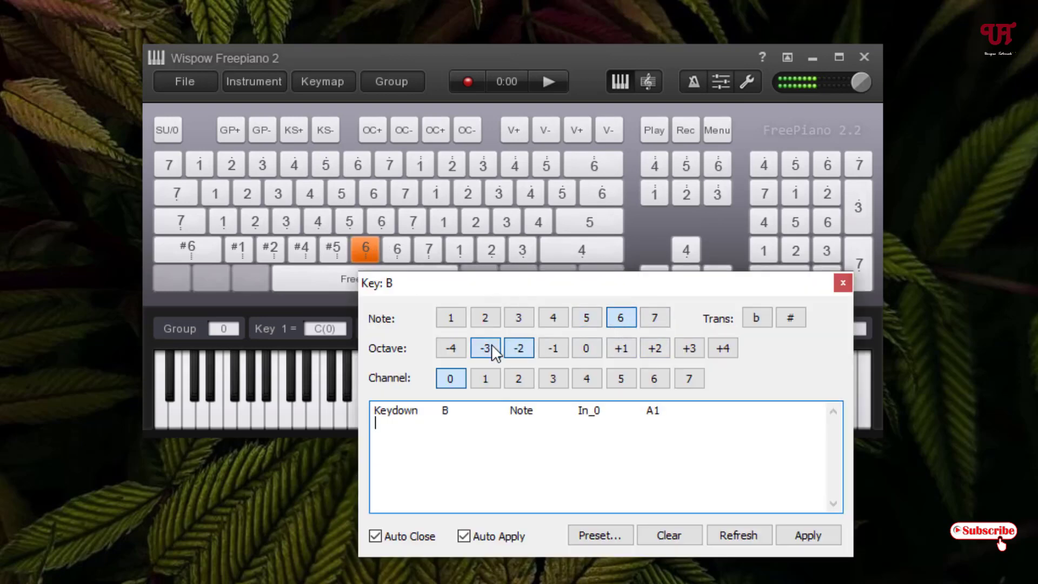
left_click(793, 319)
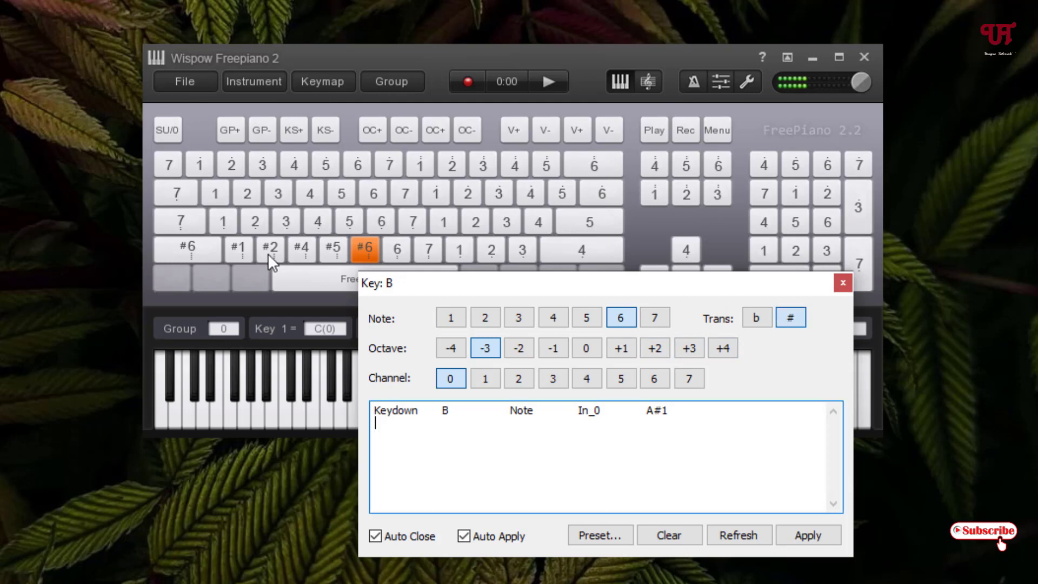
left_click(192, 254)
left_click(274, 248)
left_click(294, 249)
left_click(329, 247)
left_click(364, 243)
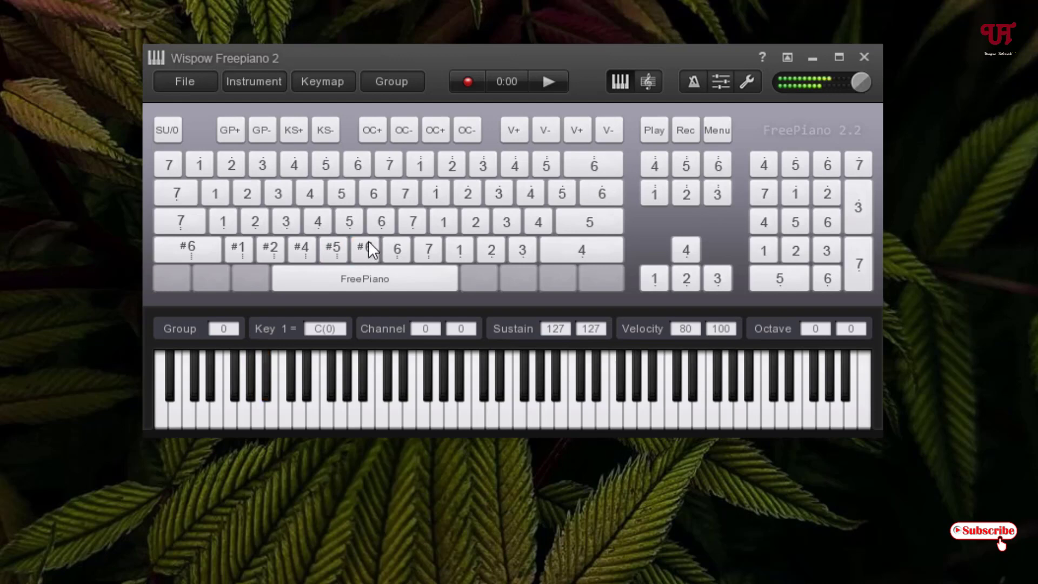
- Set the N key to note 1 sharp (C#2) and compare it with the #6 key
right_click(404, 251)
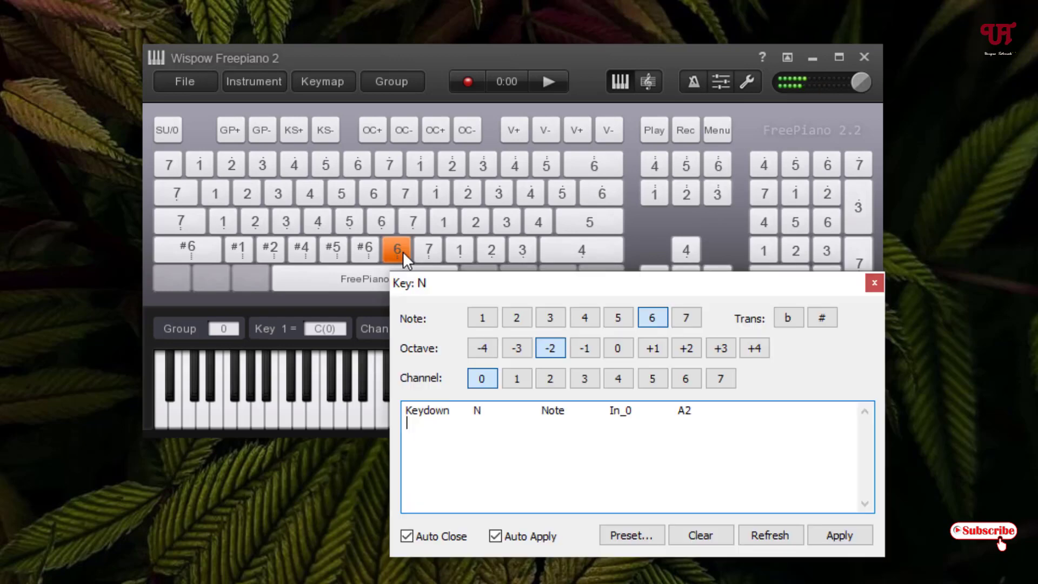
left_click(481, 319)
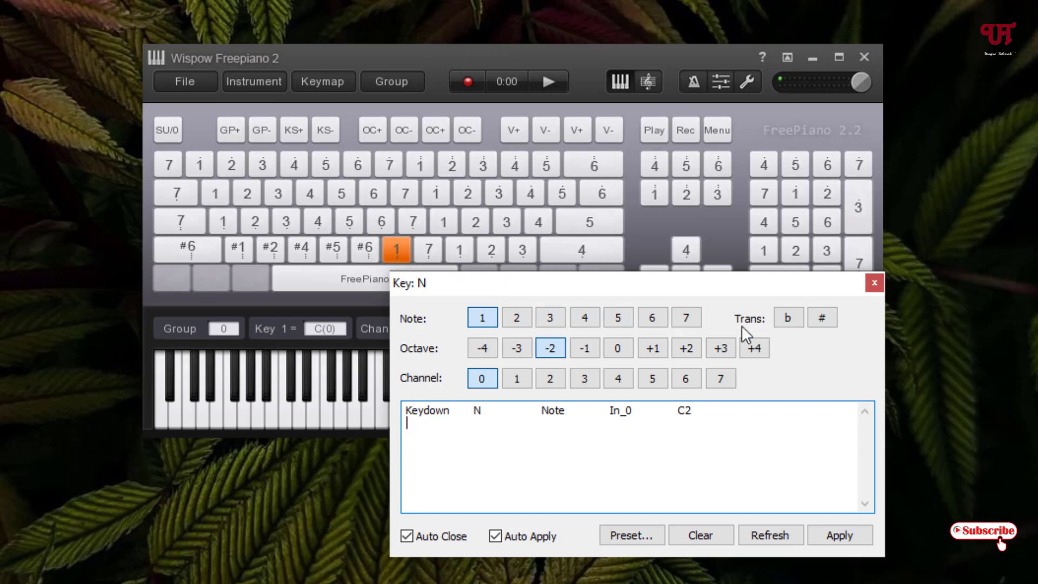
left_click(822, 317)
left_click(392, 246)
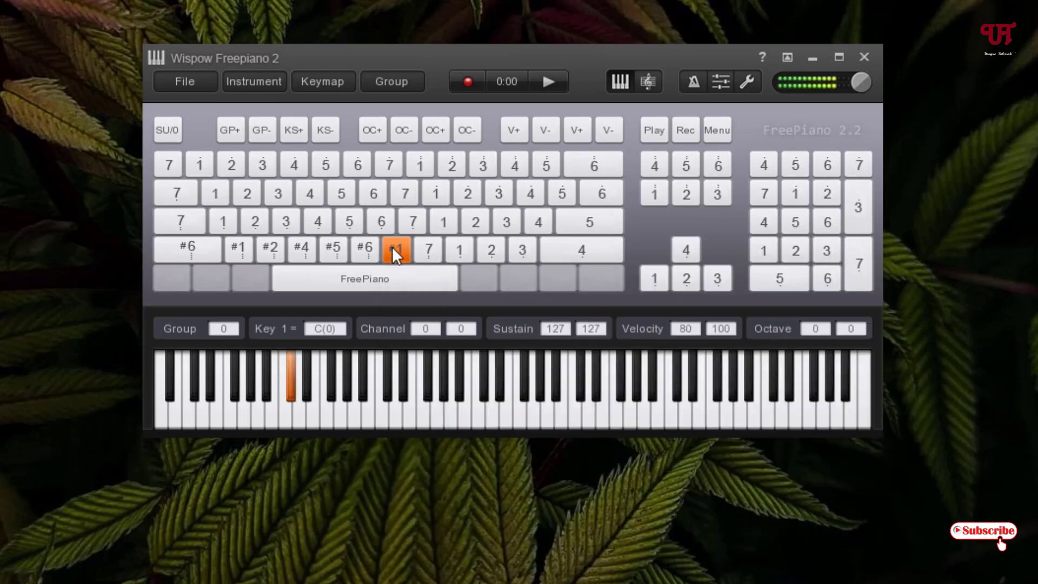
left_click(363, 248)
left_click(391, 248)
right_click(429, 249)
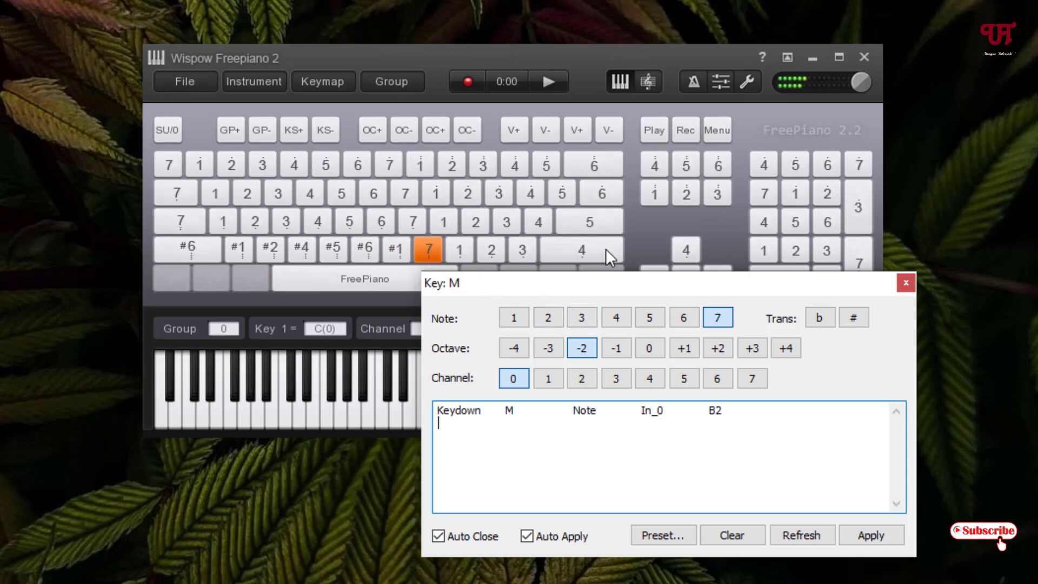
left_click_drag(398, 50, 368, 48)
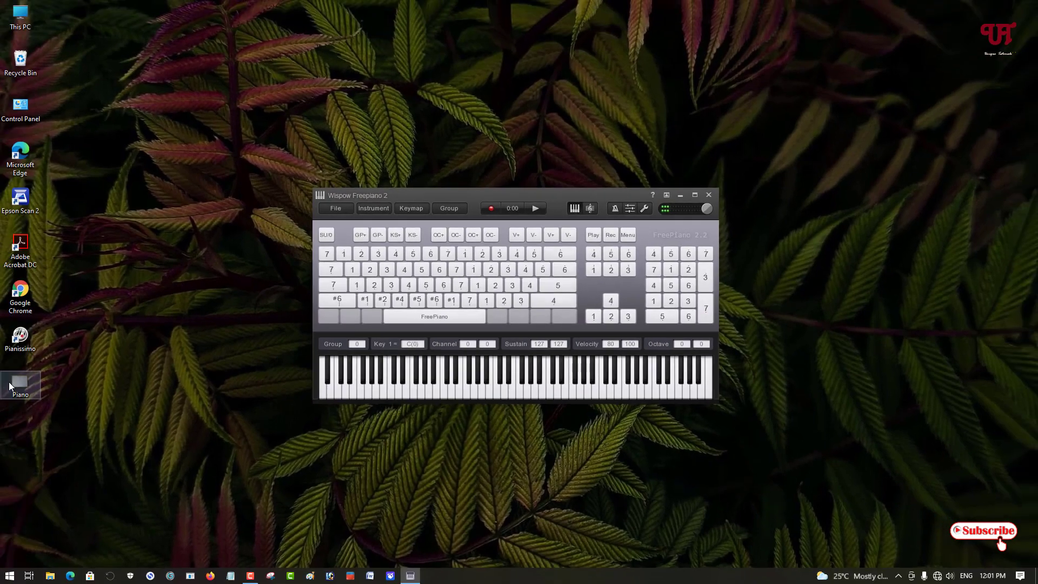
double_click(11, 393)
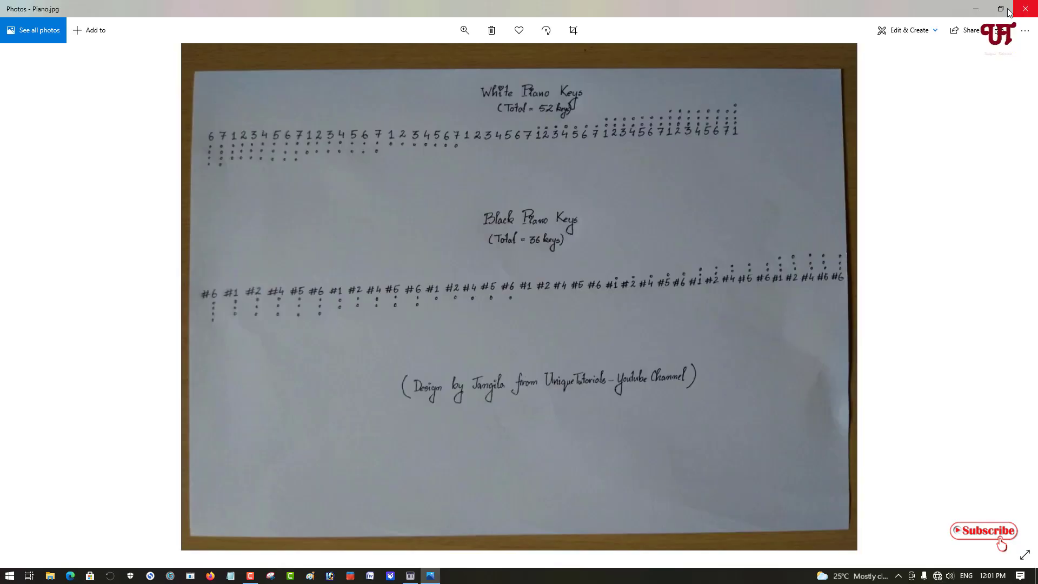
left_click(1001, 9)
mouse_move(644, 41)
left_mouse_down()
mouse_move(733, 39)
mouse_move(643, 27)
left_mouse_up()
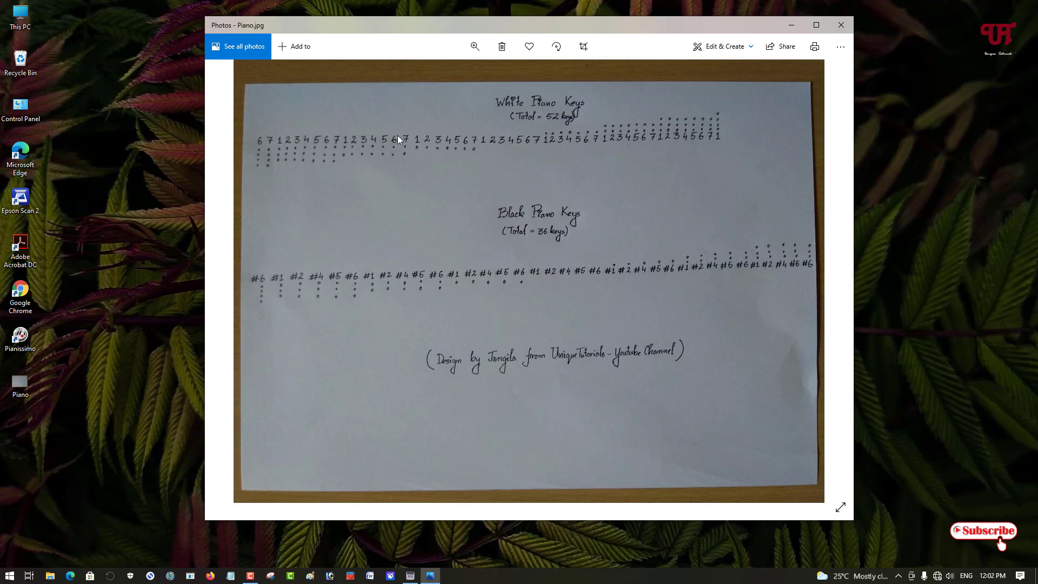
left_click(841, 25)
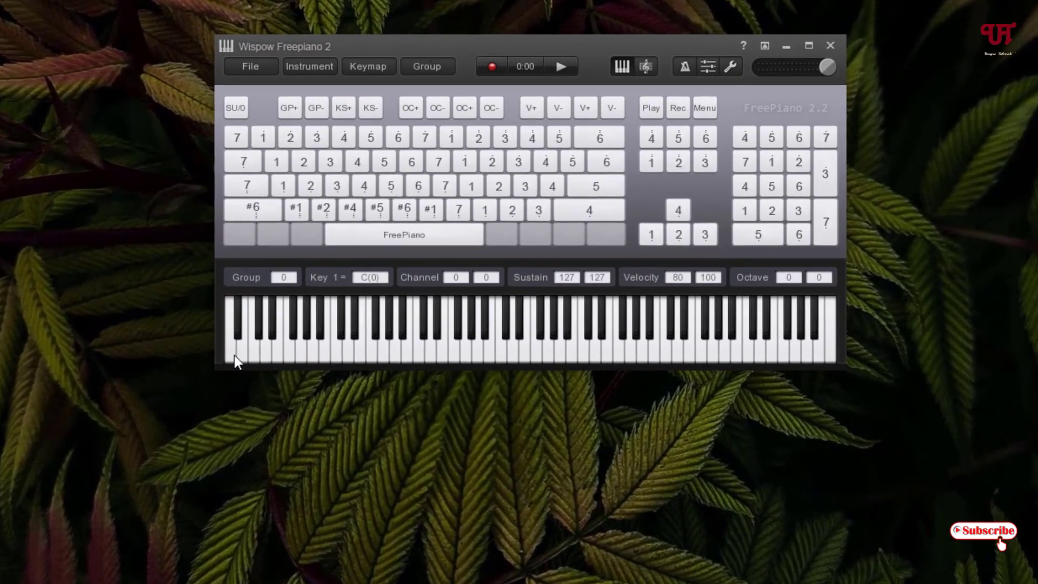
- Play the lowest piano note several times to hear A0
left_click(232, 354)
left_click(231, 353)
left_click(232, 353)
- Remap the Shift key to A0 with note 6 and octave -4, then play it
left_click(252, 212)
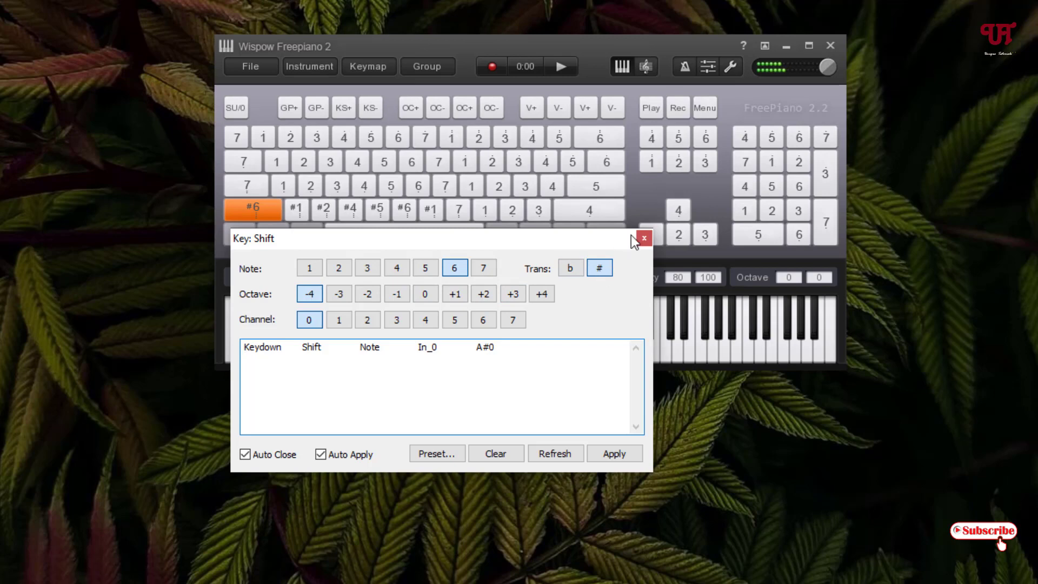
left_click(425, 294)
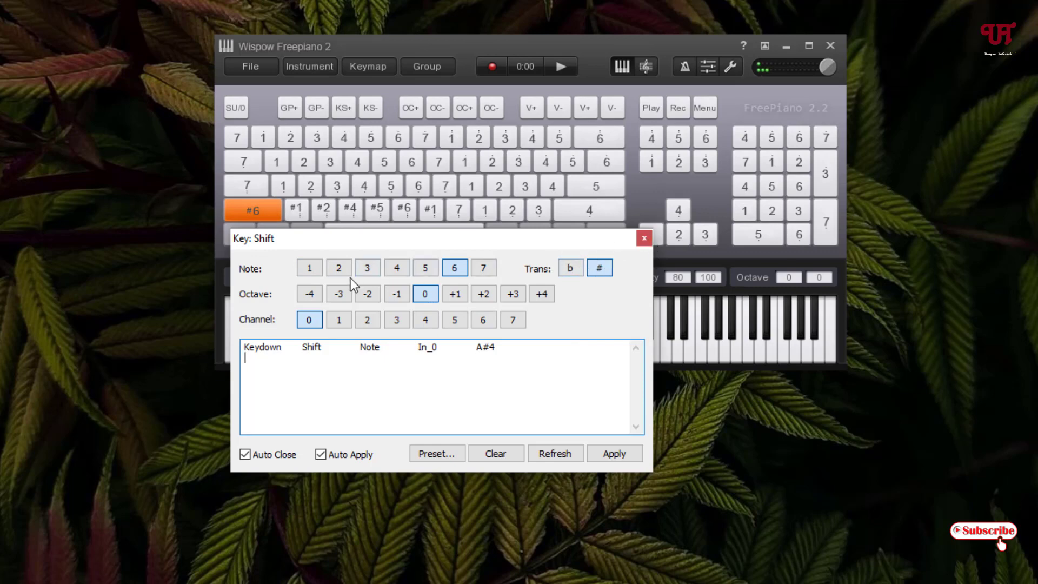
left_click(367, 269)
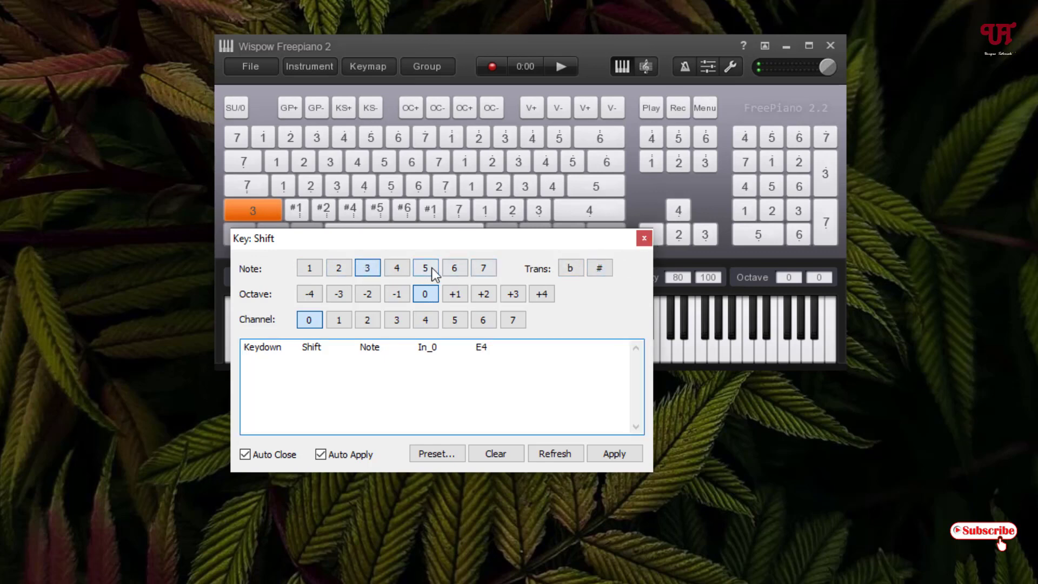
left_click(455, 269)
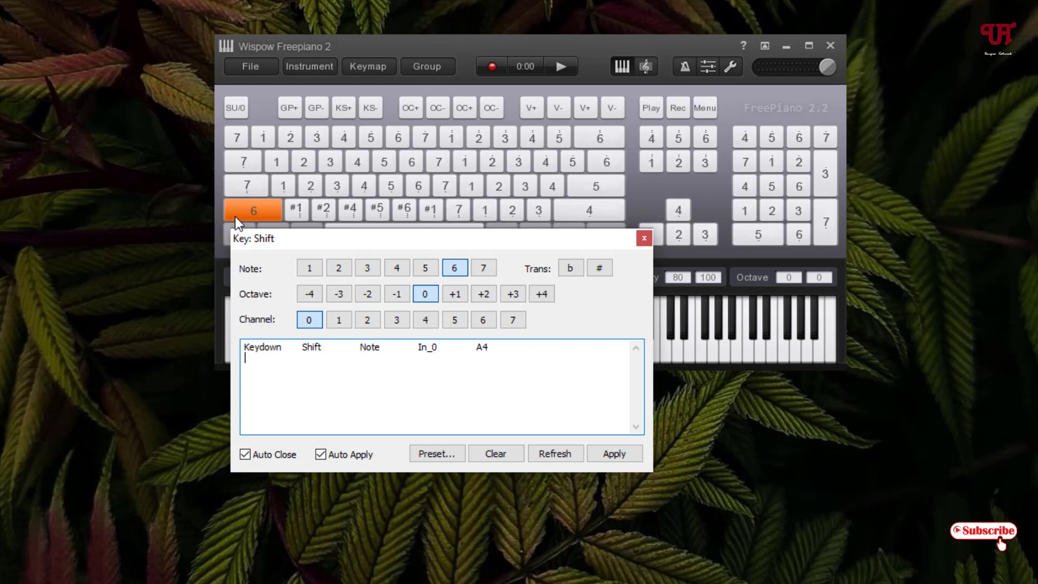
left_click(304, 296)
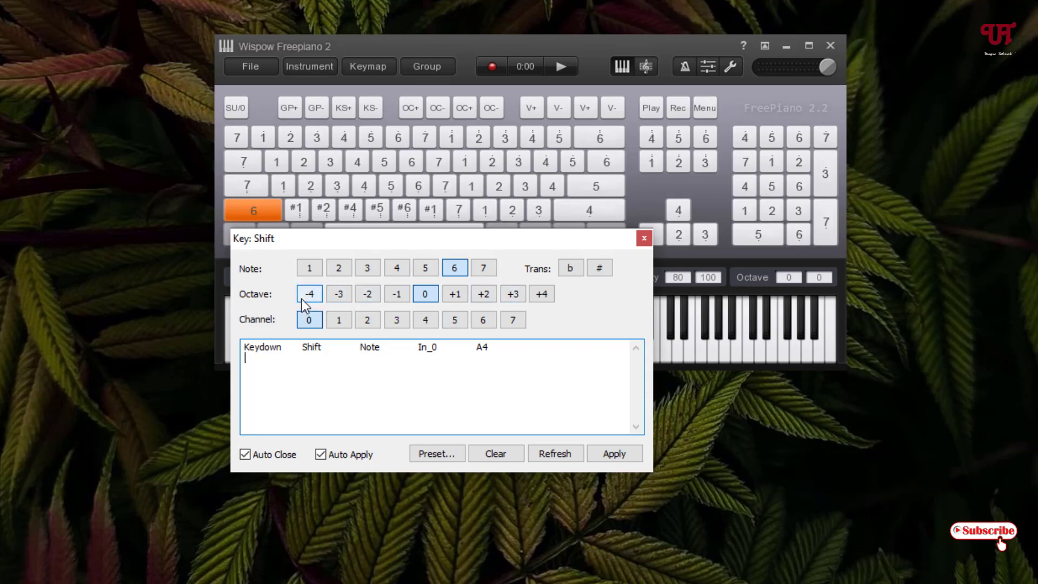
left_click(256, 213)
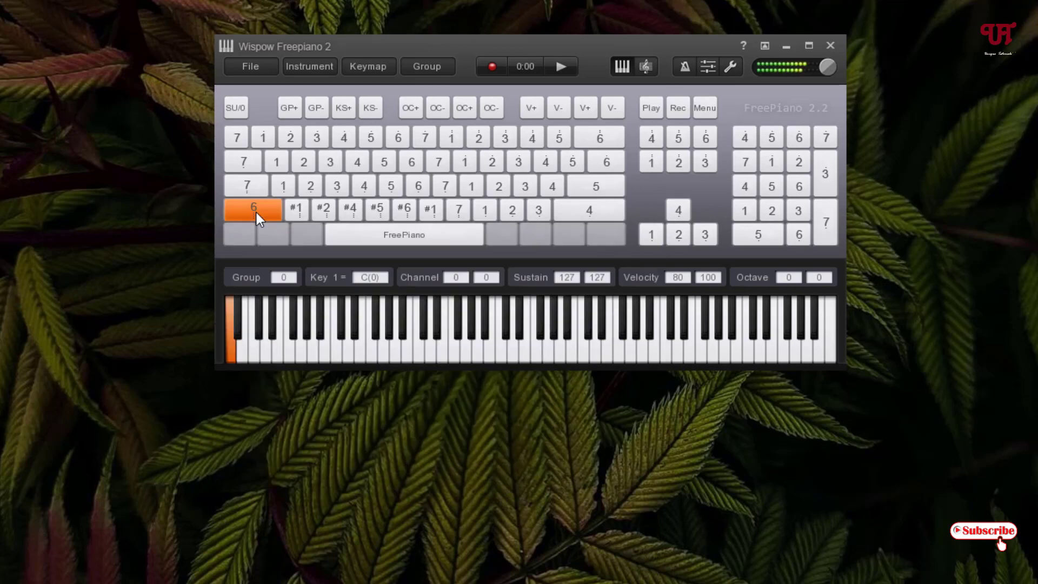
- Map the Z key to B0 with note 7 and octave -4, then compare it with Shift
right_click(302, 208)
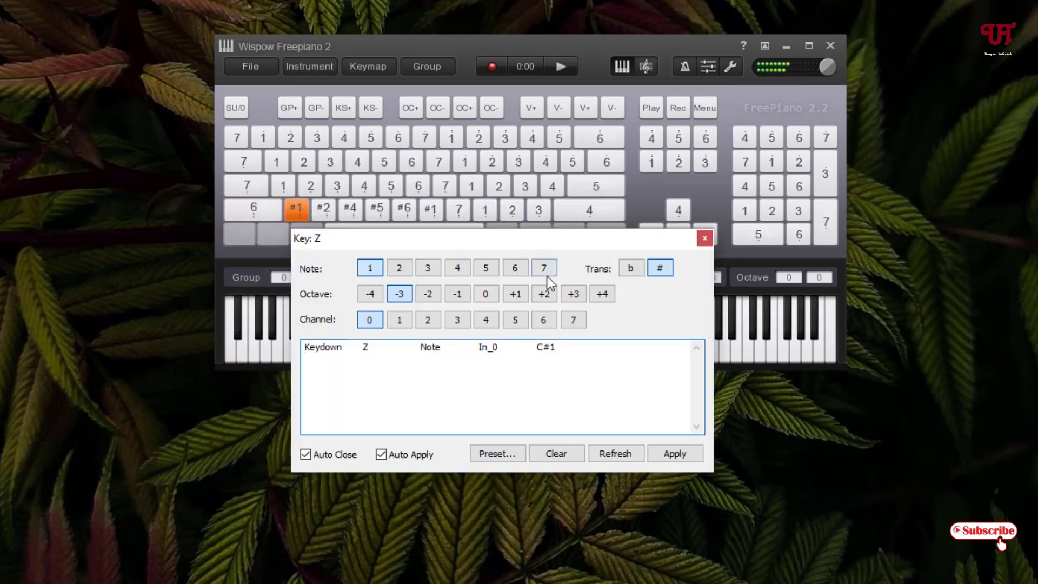
left_click(544, 268)
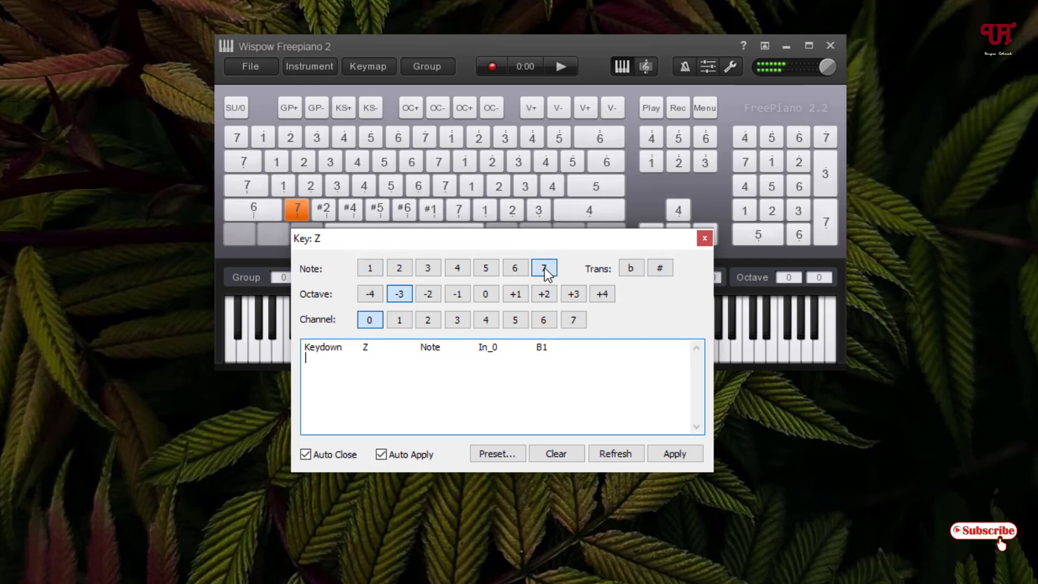
left_click(368, 294)
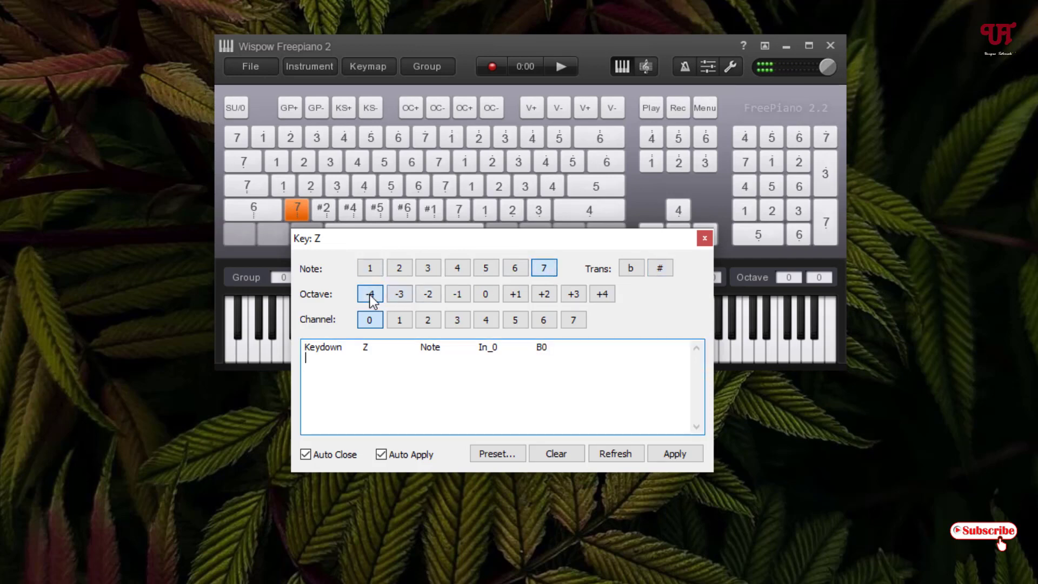
left_click(255, 216)
left_click(293, 212)
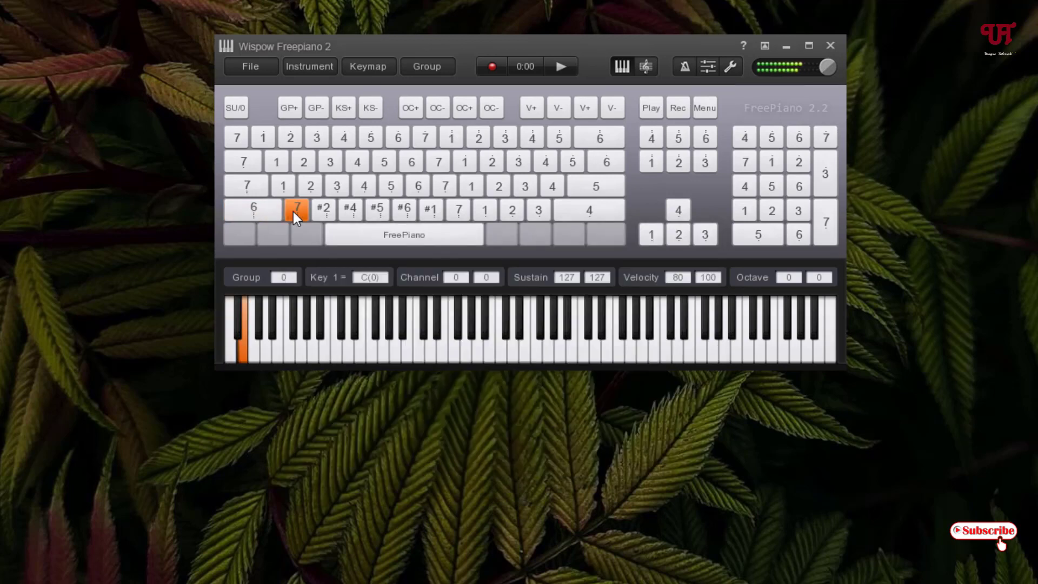
- Map the X key to C1 with note 1, then play Shift, Z and X in sequence
left_click(330, 212)
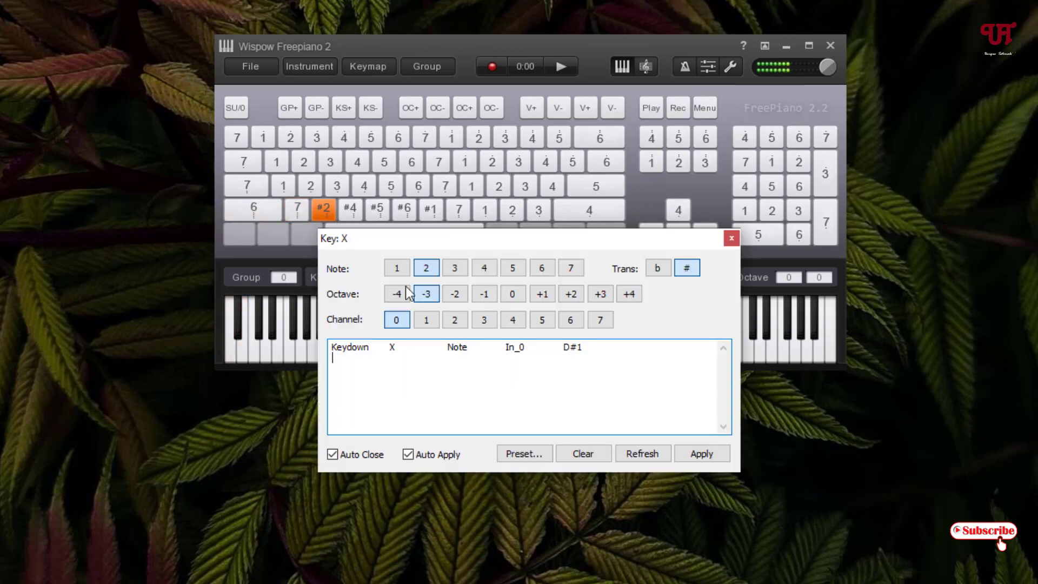
left_click(401, 272)
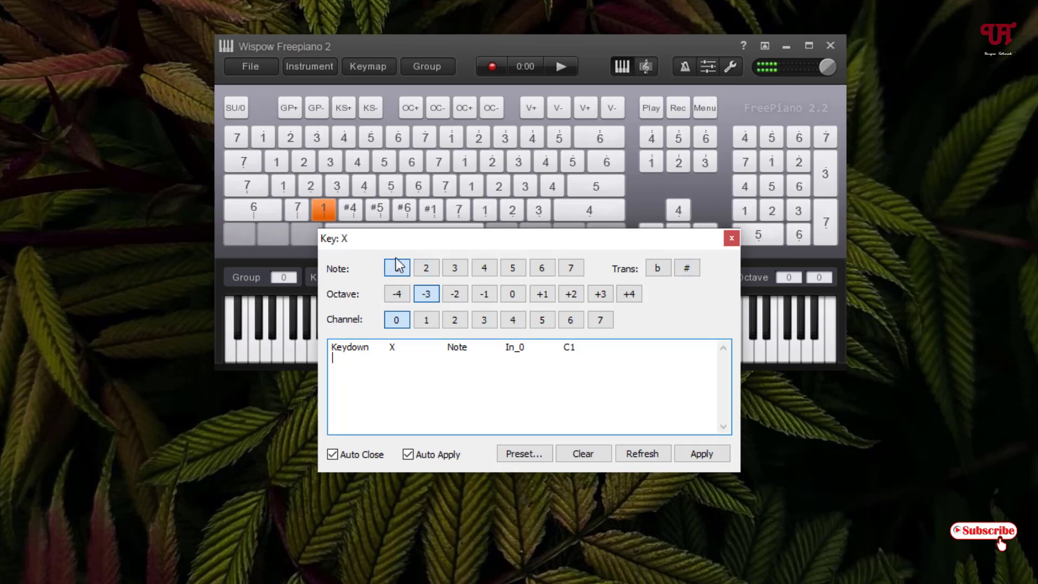
left_click(316, 203)
left_click(267, 216)
left_click(297, 217)
left_click(319, 213)
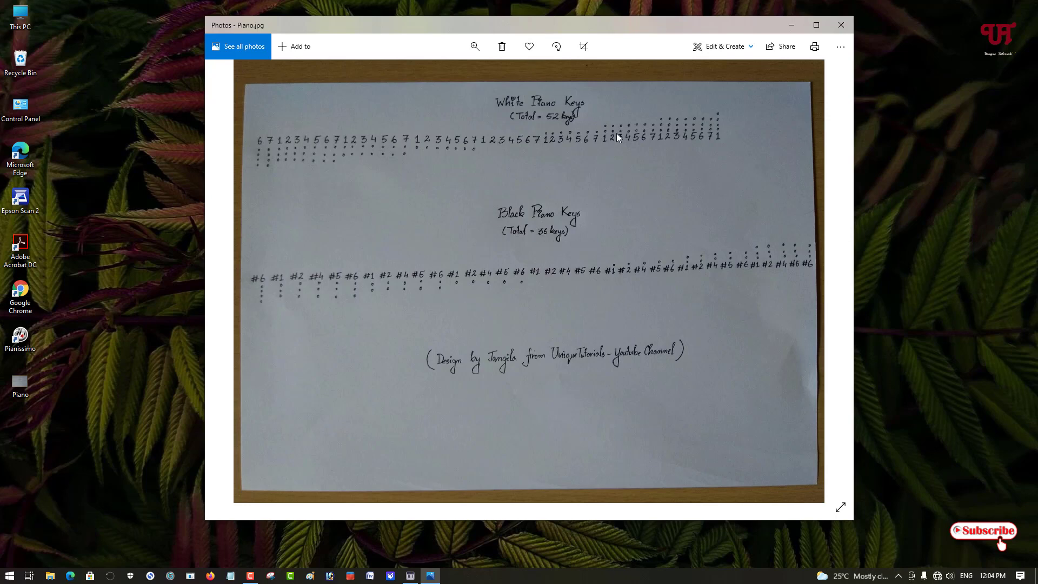
left_click(842, 24)
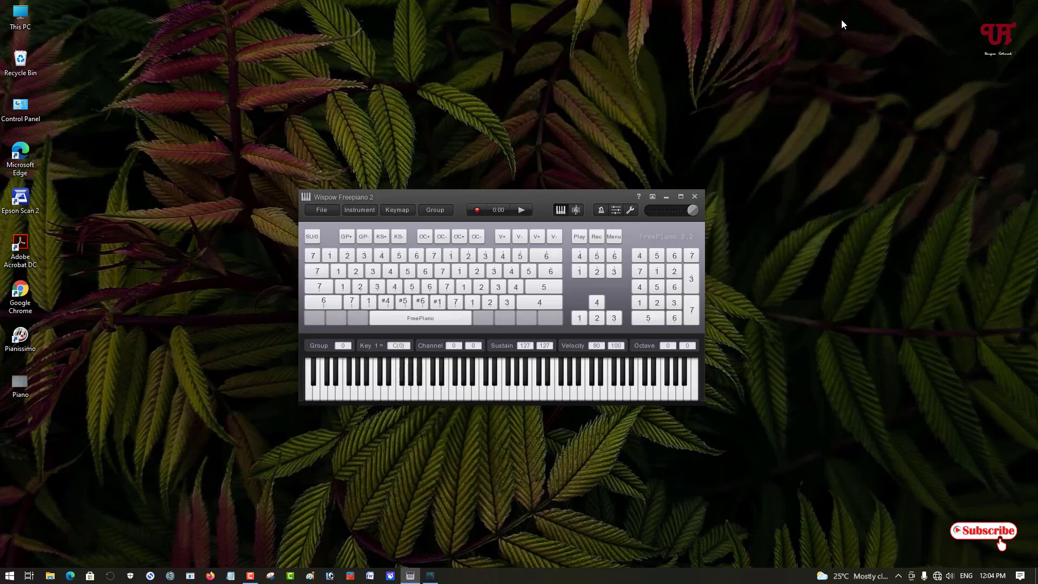